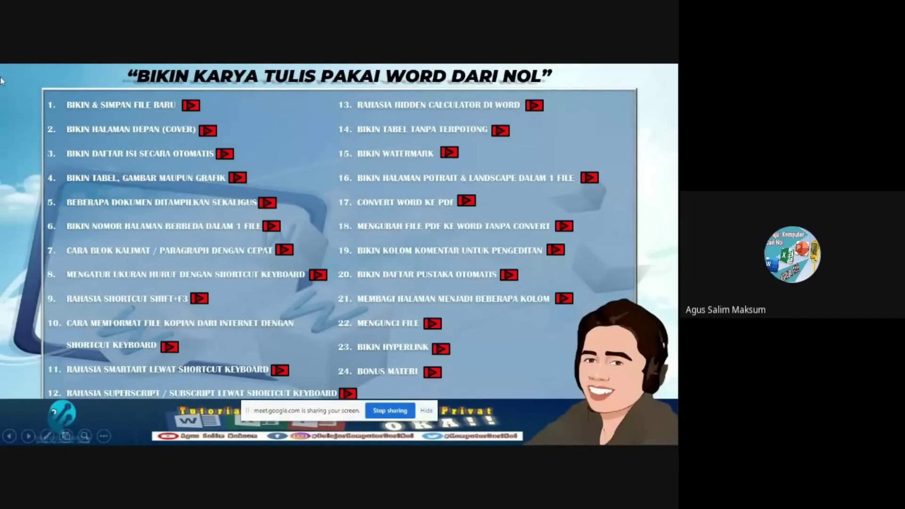
# - Advance from the series contents slide to the desktop slide with its app icons
pyautogui.click(200, 112)
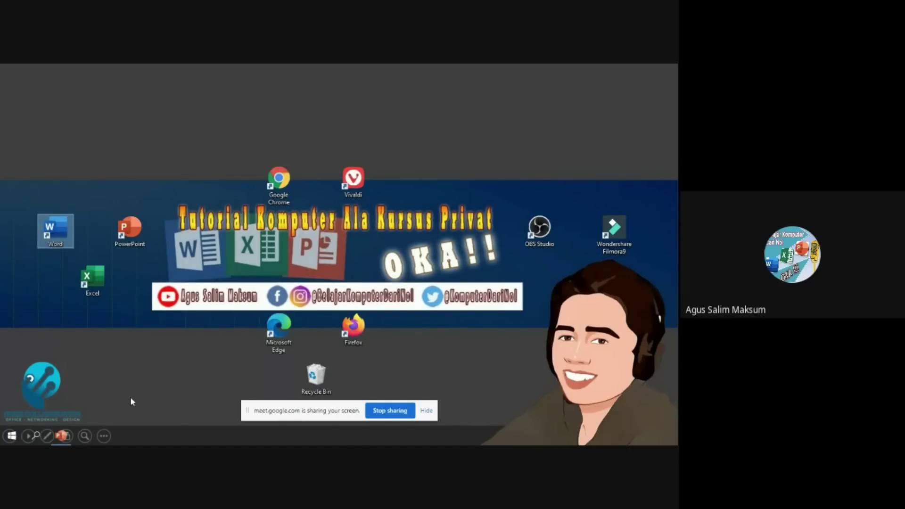
# - Switch on the laser pointer and reveal the 'Klik 2x icon Word pada Desktop' callout
pyautogui.click(46, 437)
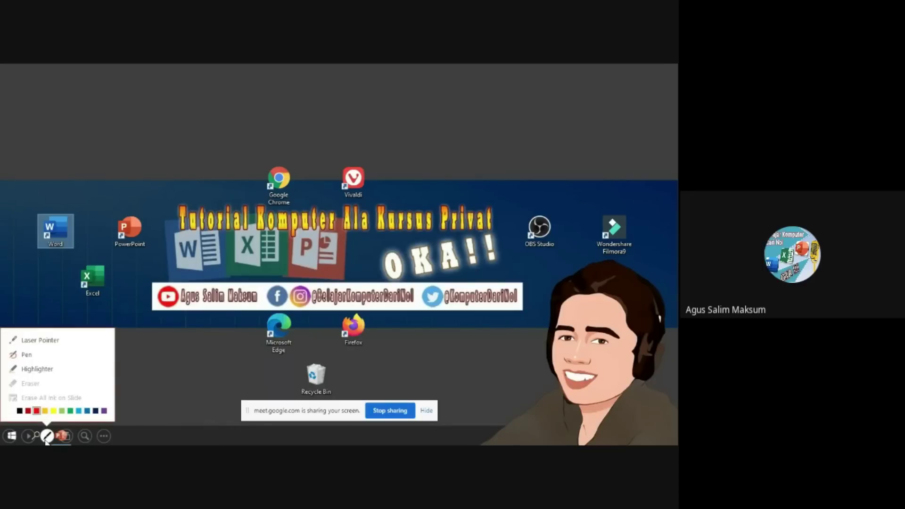
pyautogui.click(37, 340)
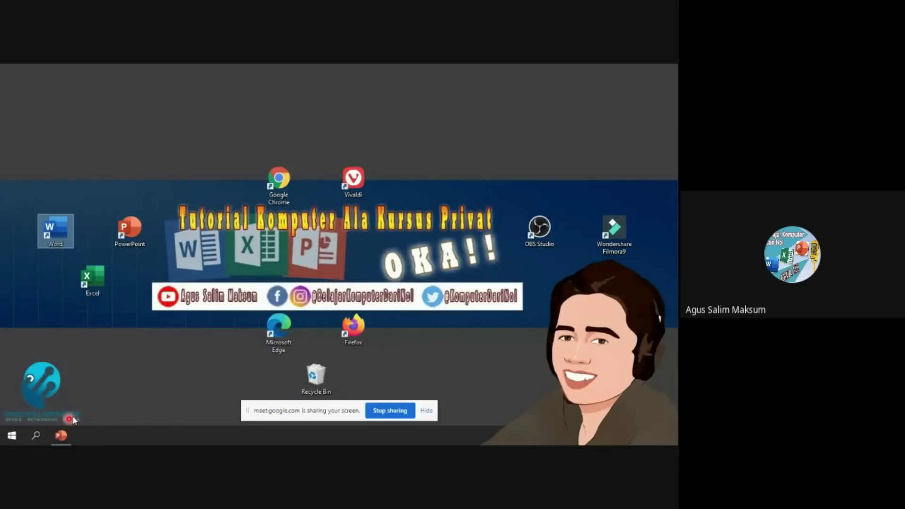
pyautogui.click(47, 437)
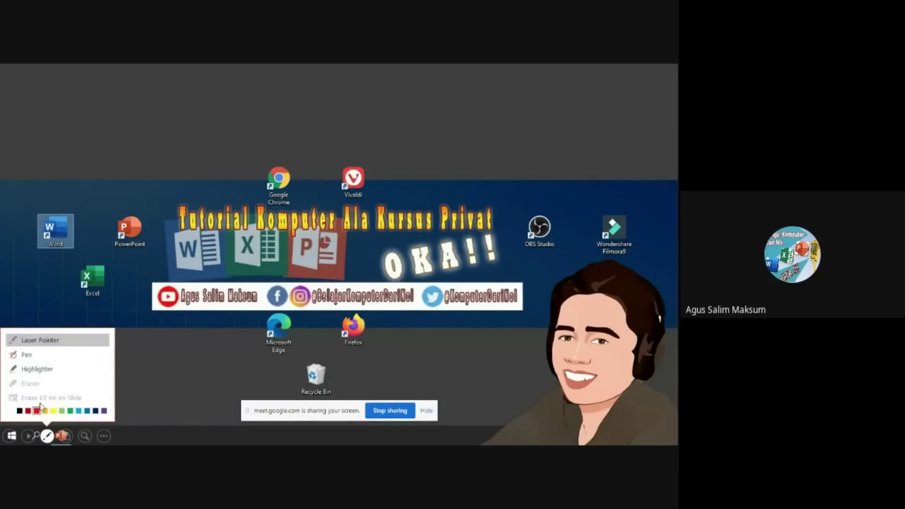
pyautogui.click(38, 342)
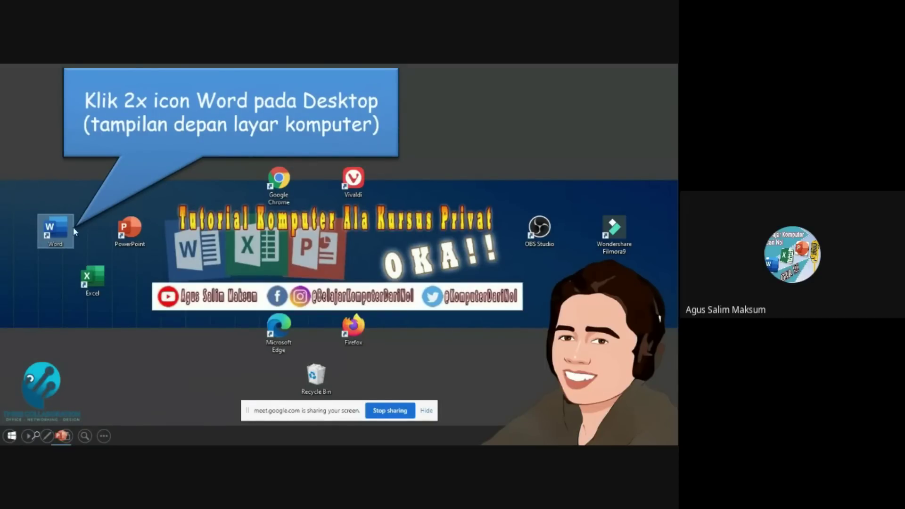
# - Advance to the Word New-screen slide with the 'Klik Blank document' callout
pyautogui.click(109, 316)
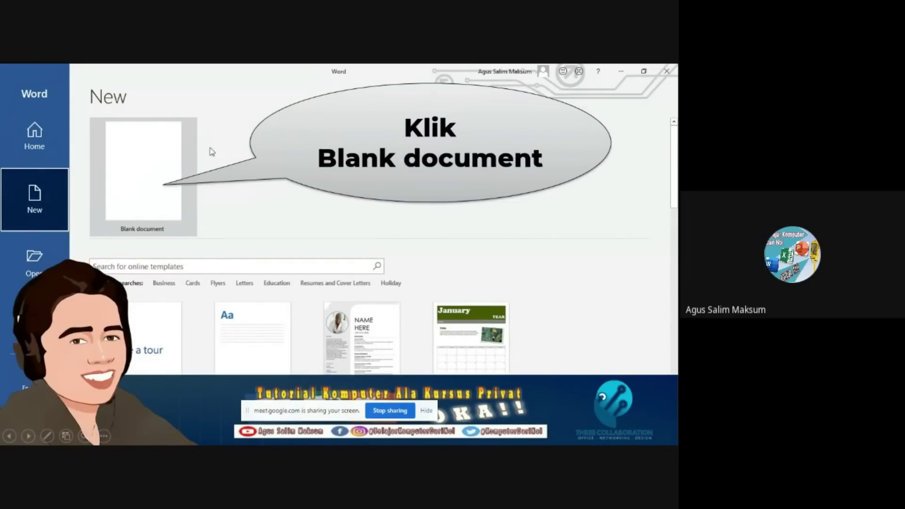
# - Advance to the blank Document1 slide and reveal the 'Tekan tombol CTRL S Secara bersamaan' callout
pyautogui.click(148, 176)
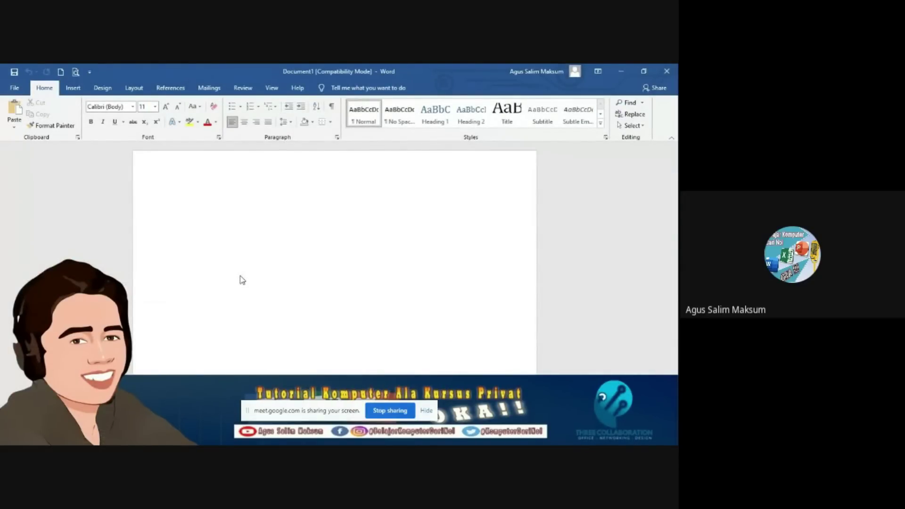
pyautogui.click(297, 263)
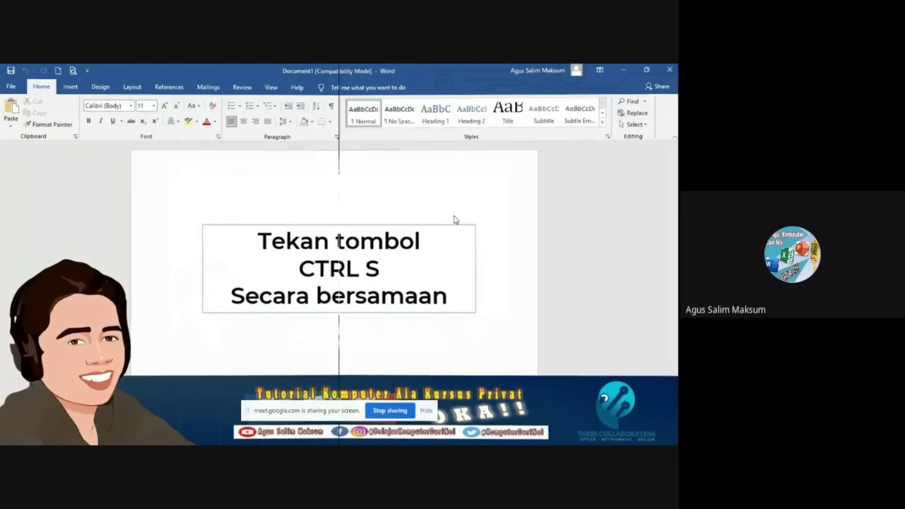
# - Move past the Ctrl+S slide to the slide showing Word's Save this file dialog
pyautogui.hotkey('ctrl', 's')
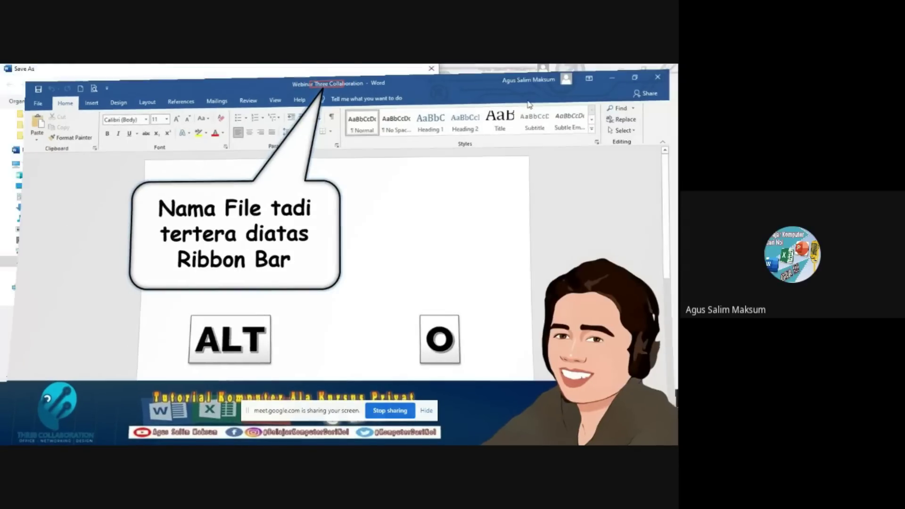
# - Step through the Save As slides (Alt+F, A, O) to the ALT key-tips slide
pyautogui.hotkey('alt', 'f')
pyautogui.press('a')
pyautogui.press('o')
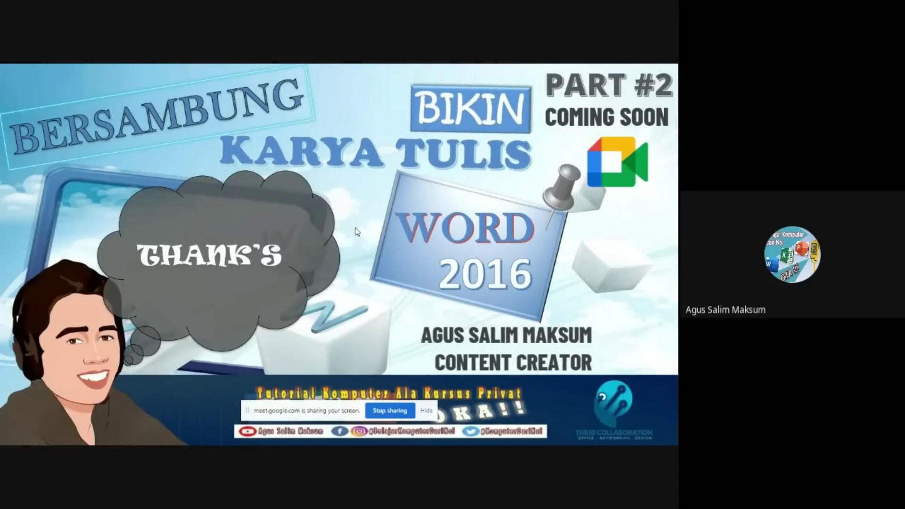
# - Leave the show, select slide 2, and present the 'BIKIN KARYA TULIS PAKAI WORD DARI NOL' slide
pyautogui.press('Escape')
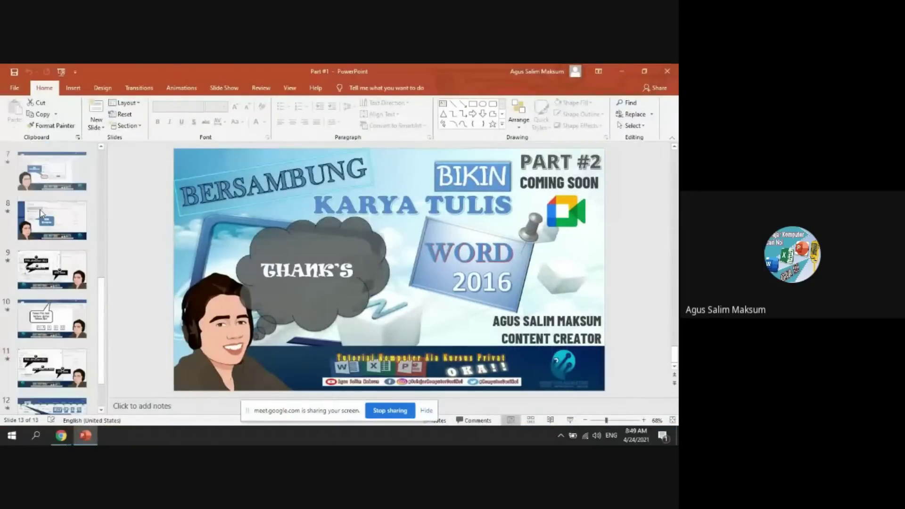
pyautogui.click(41, 213)
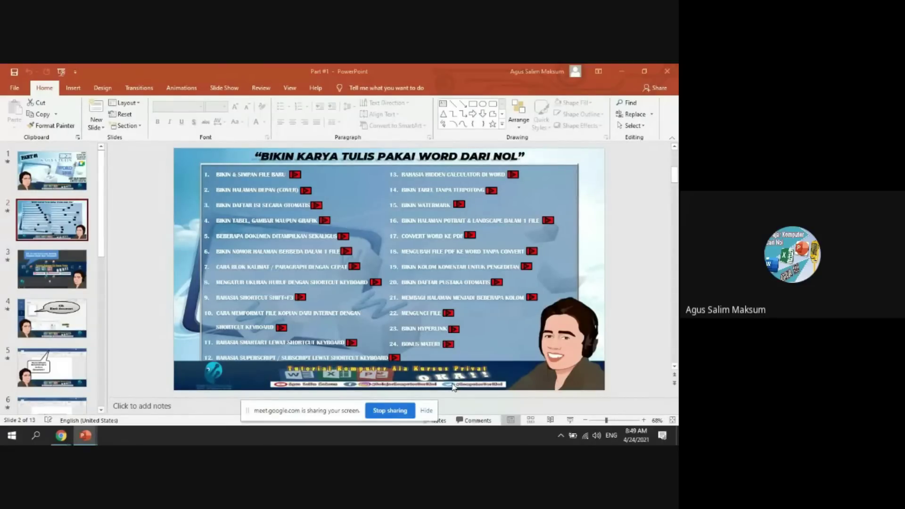
pyautogui.press('F5')
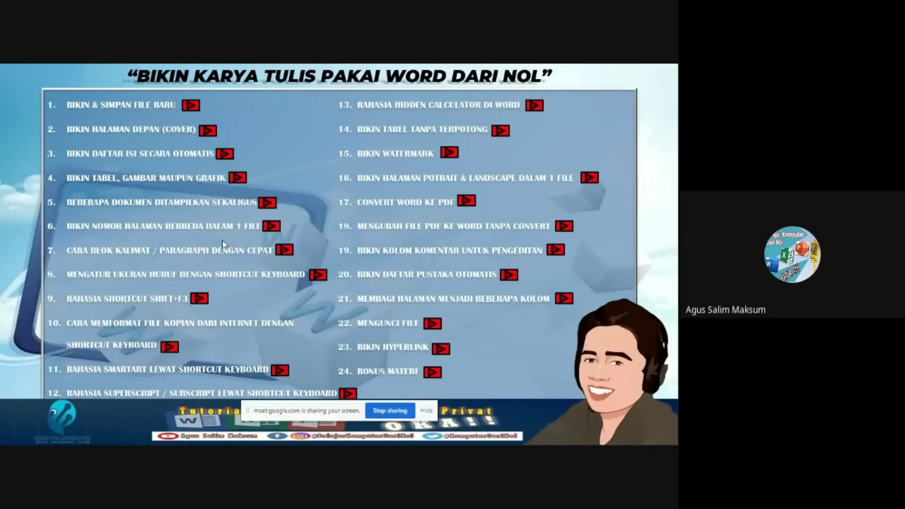
# - Exit the slide show back to Normal view on the contents slide, slide 2 of 13
pyautogui.press('Escape')
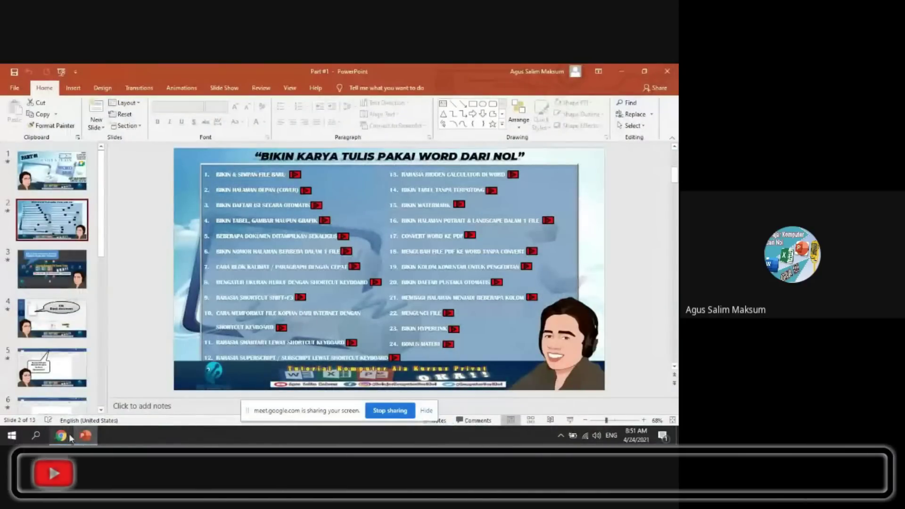